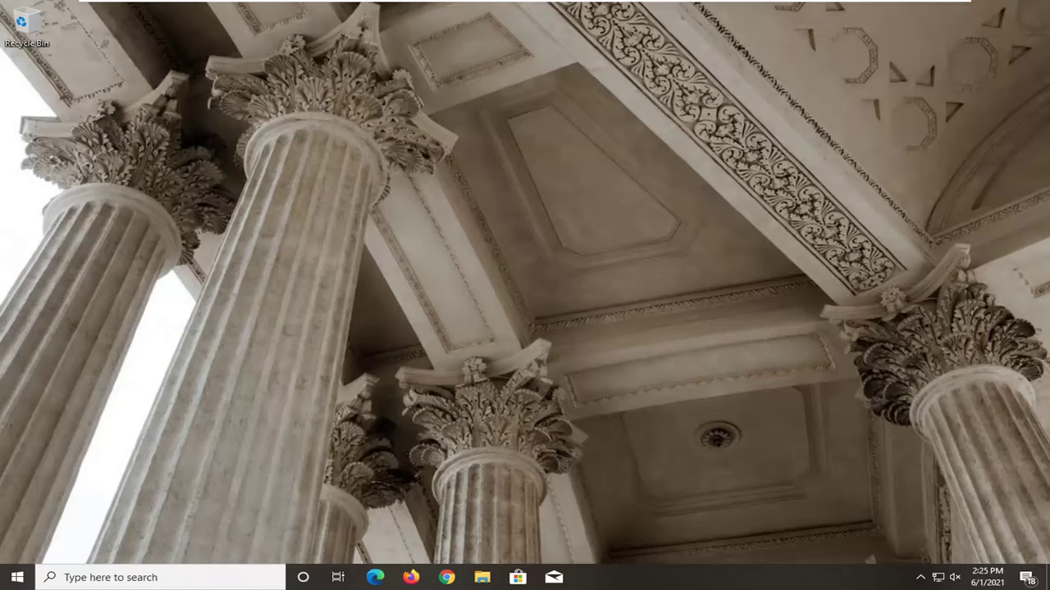
# - Open the advanced display settings from the System display page of Windows Settings
pyautogui.click(17, 583)
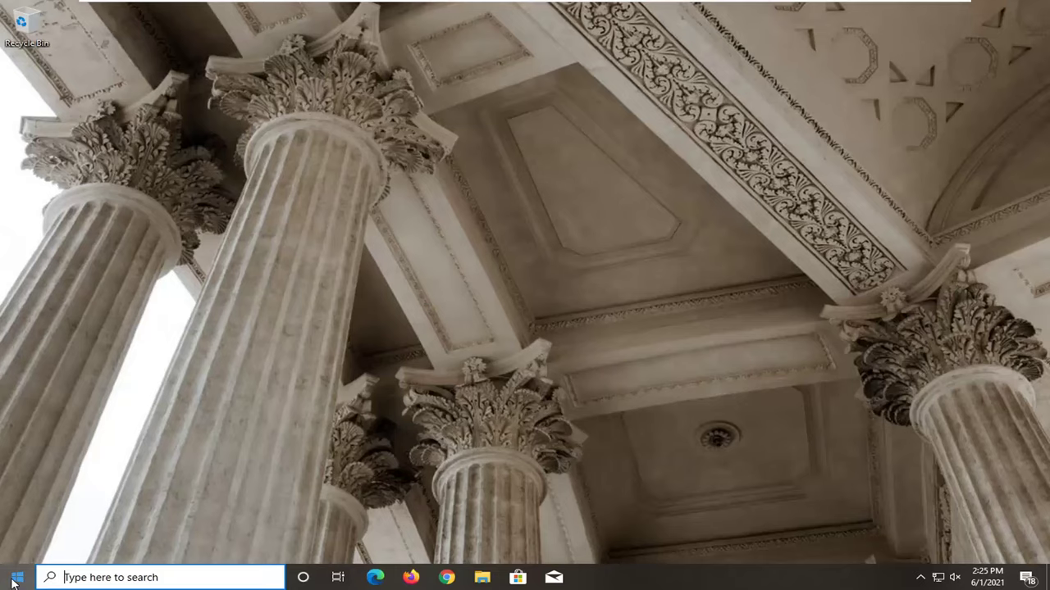
pyautogui.moveTo(13, 521)
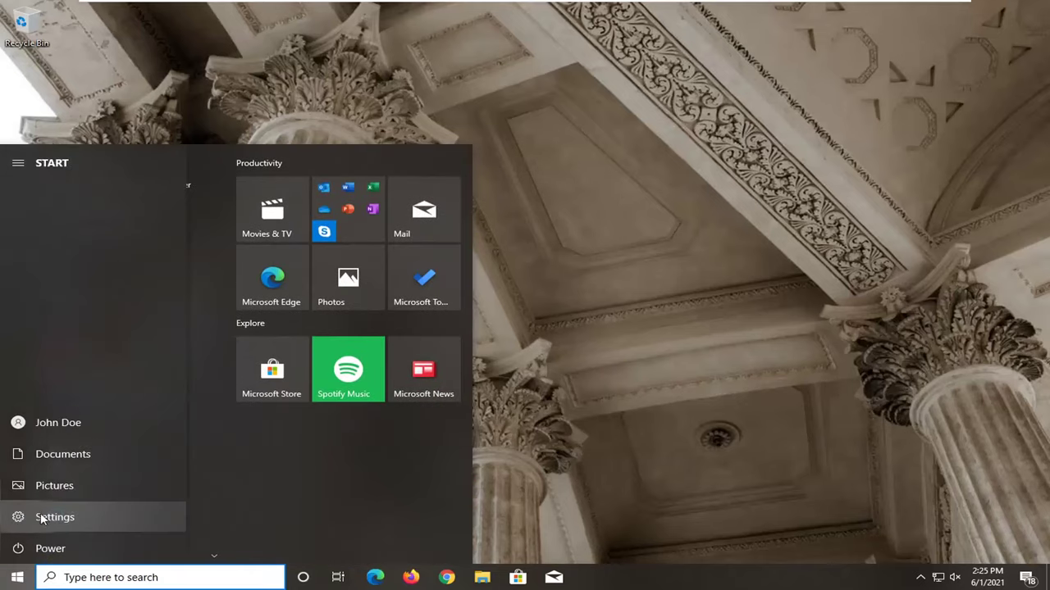
pyautogui.click(65, 518)
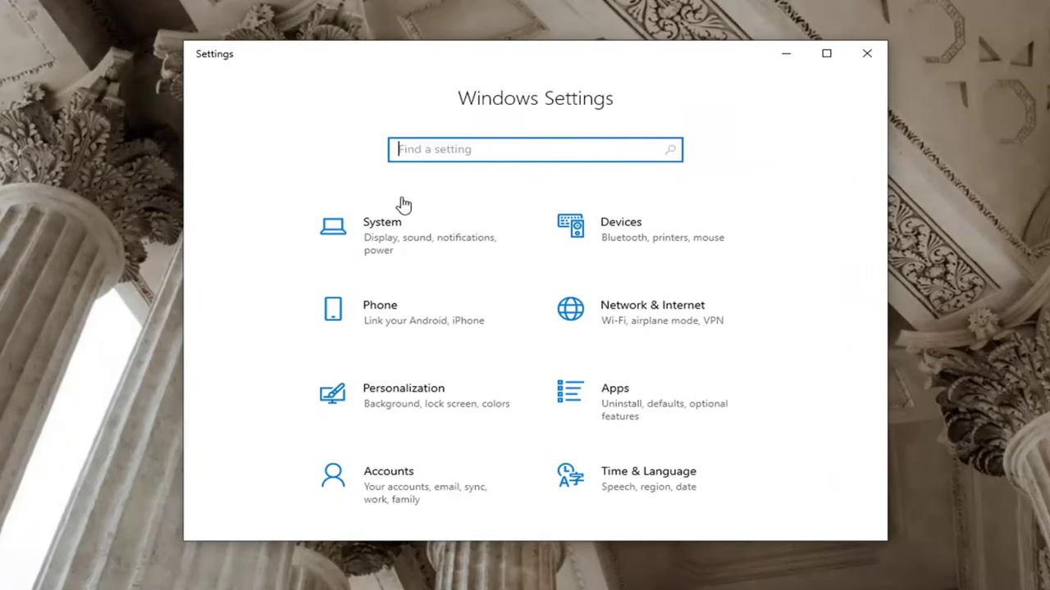
pyautogui.click(379, 250)
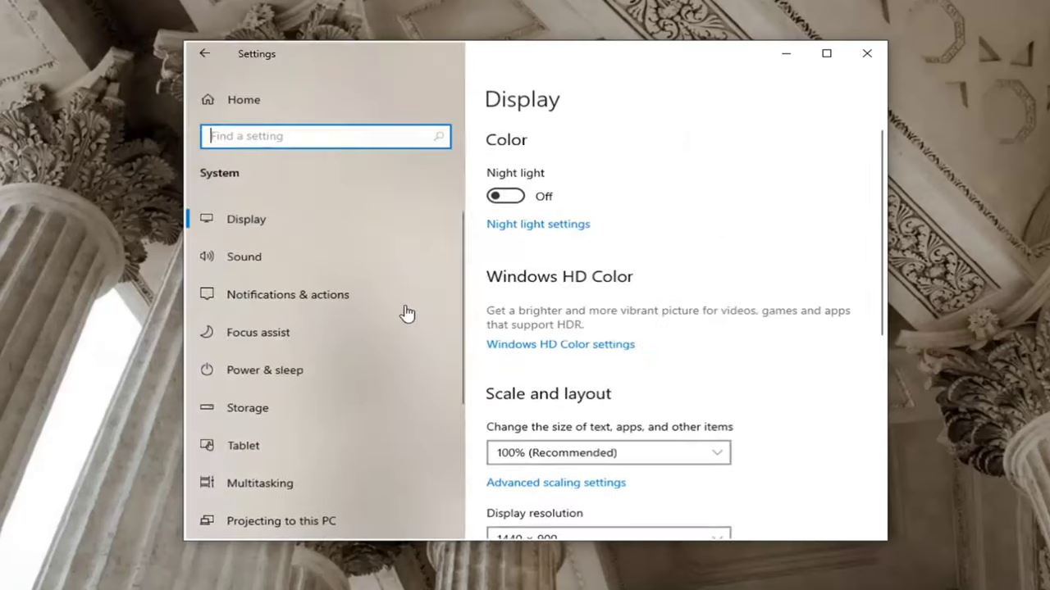
pyautogui.click(251, 221)
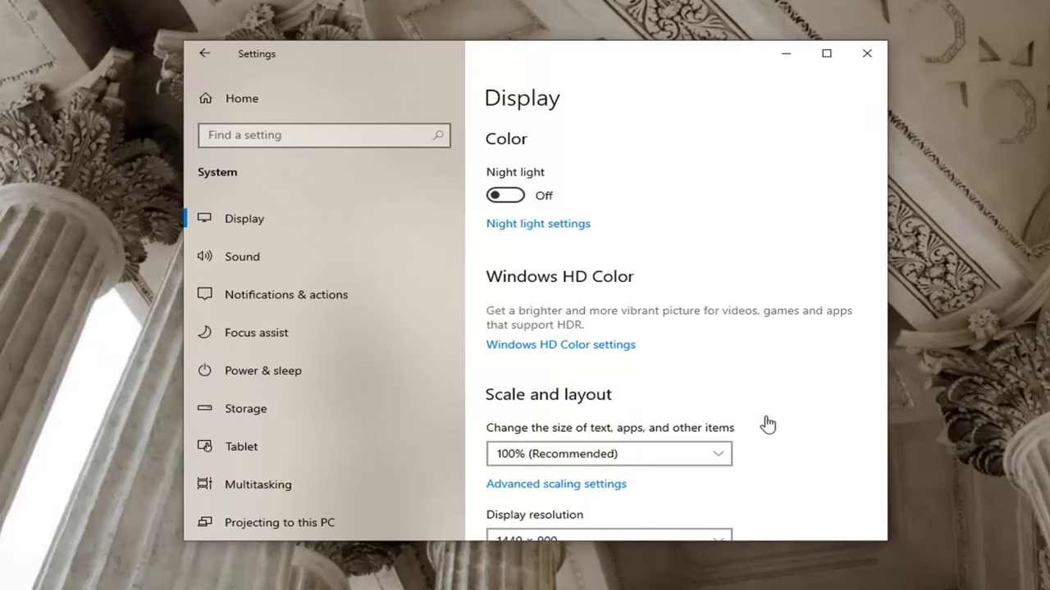
pyautogui.scroll(-5, 736, 388)
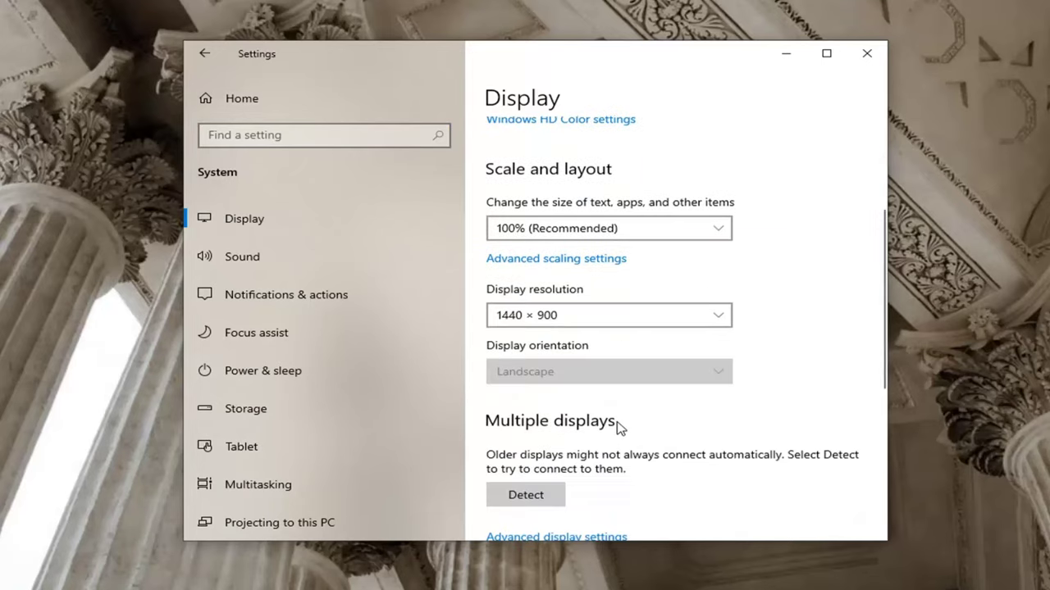
pyautogui.click(553, 393)
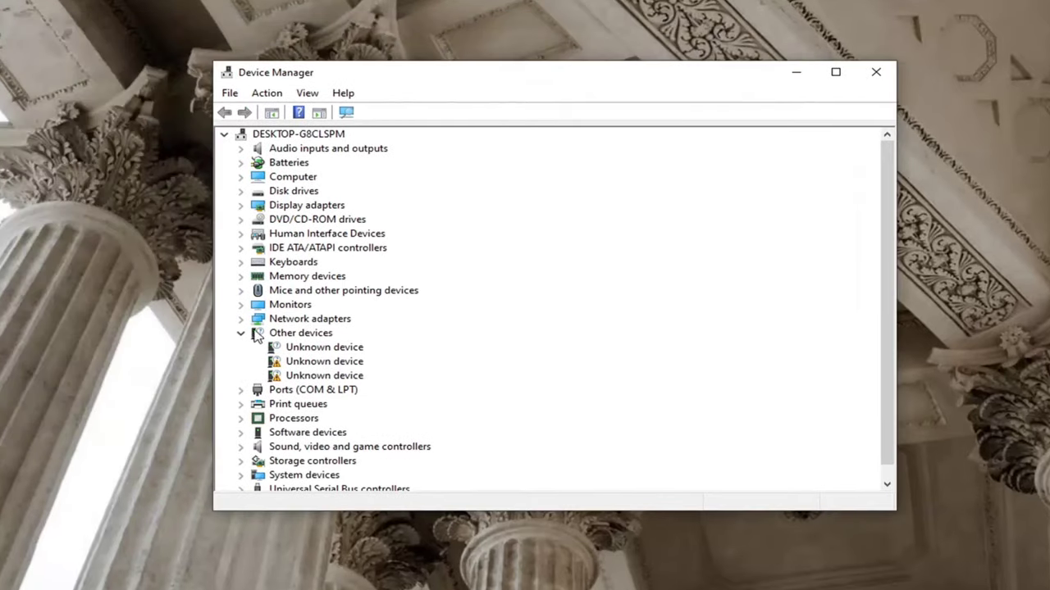
# - Start a driver update for the VMware SVGA 3D display adapter in Device Manager
pyautogui.click(240, 333)
pyautogui.click(300, 207)
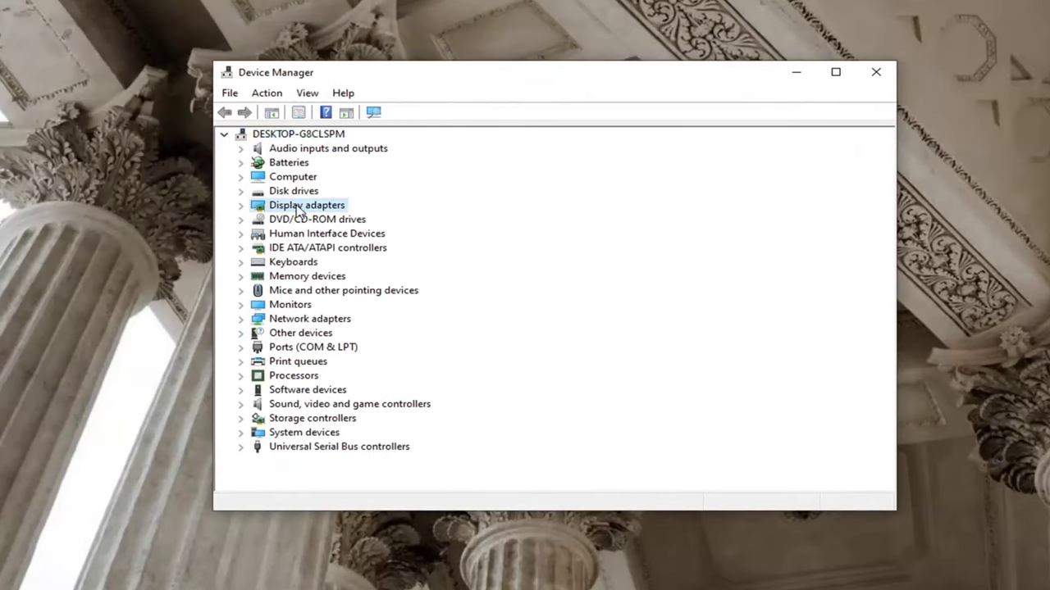
pyautogui.doubleClick(299, 207)
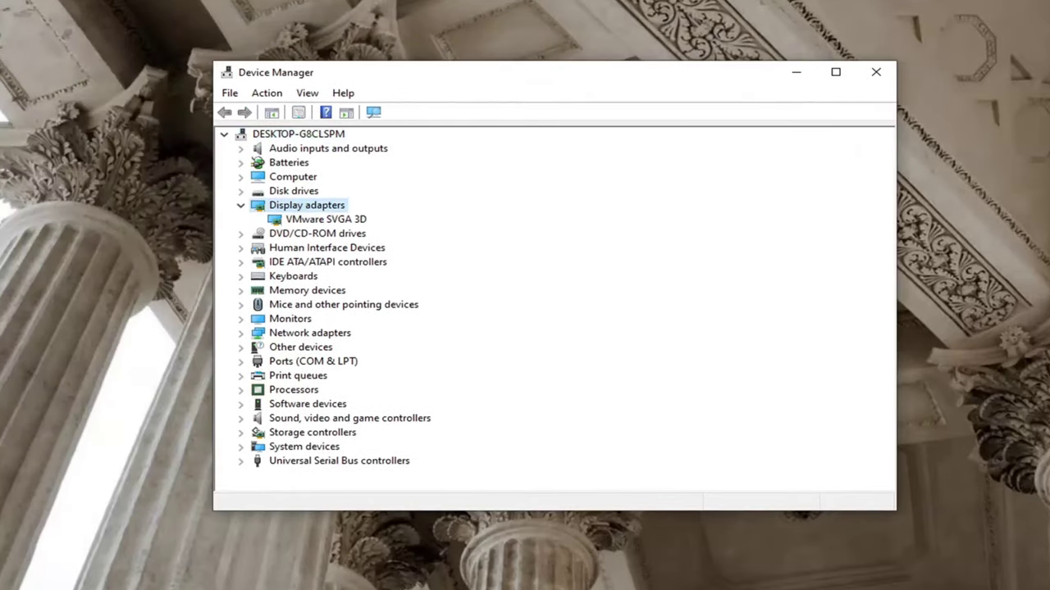
pyautogui.rightClick(328, 221)
pyautogui.click(370, 226)
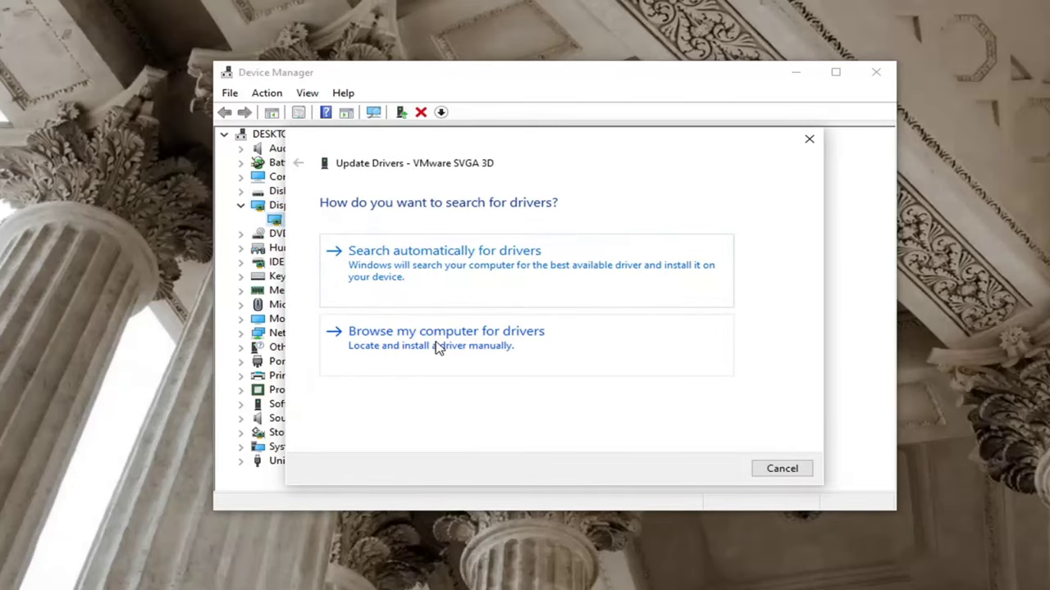
# - Install the VMware SVGA 3D driver picked from the list of drivers available on the computer, and close Device Manager
pyautogui.click(439, 347)
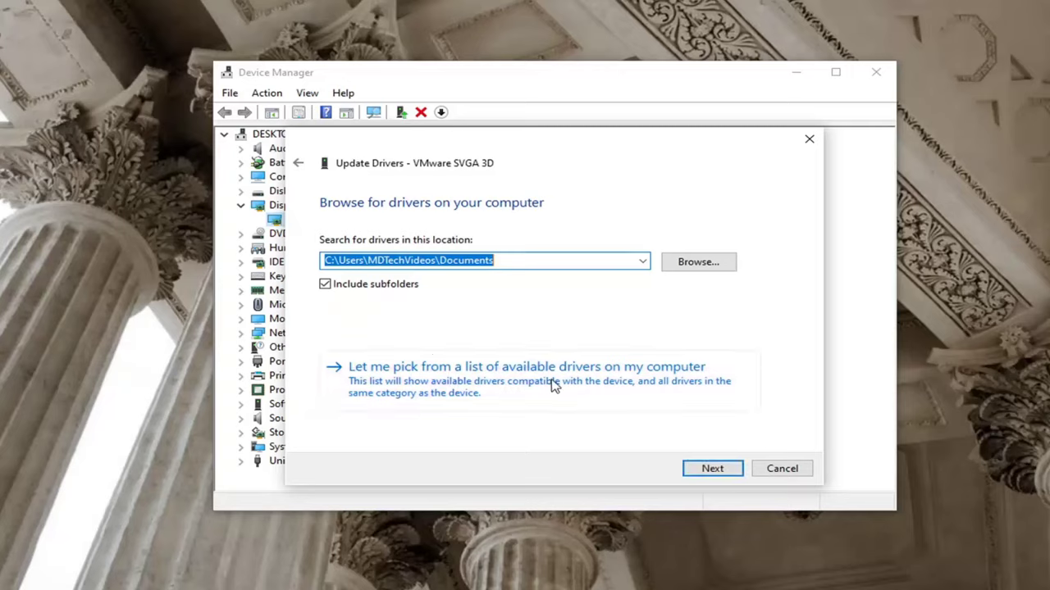
pyautogui.click(594, 374)
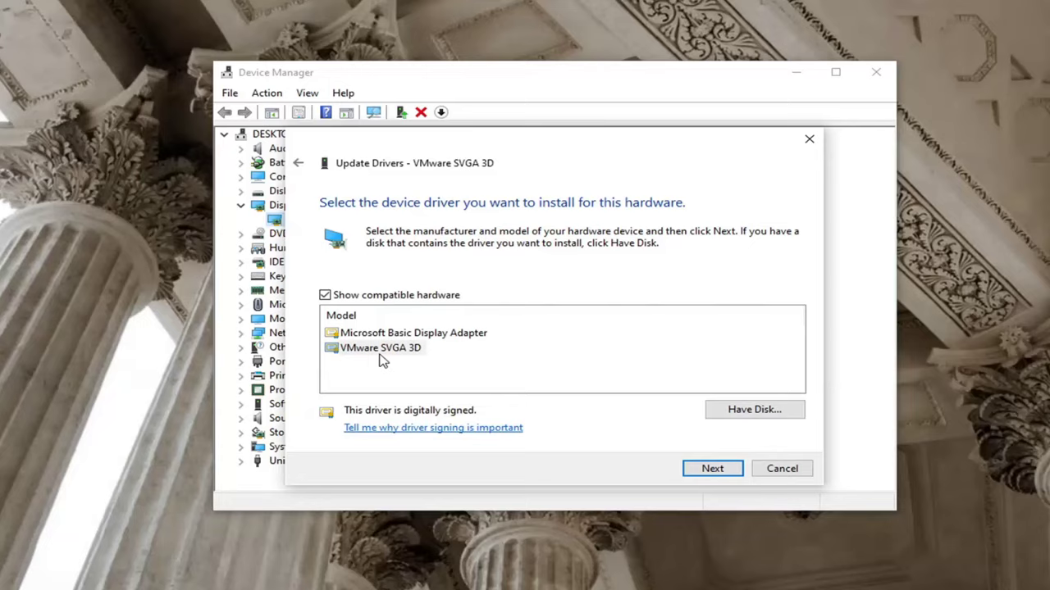
pyautogui.click(380, 351)
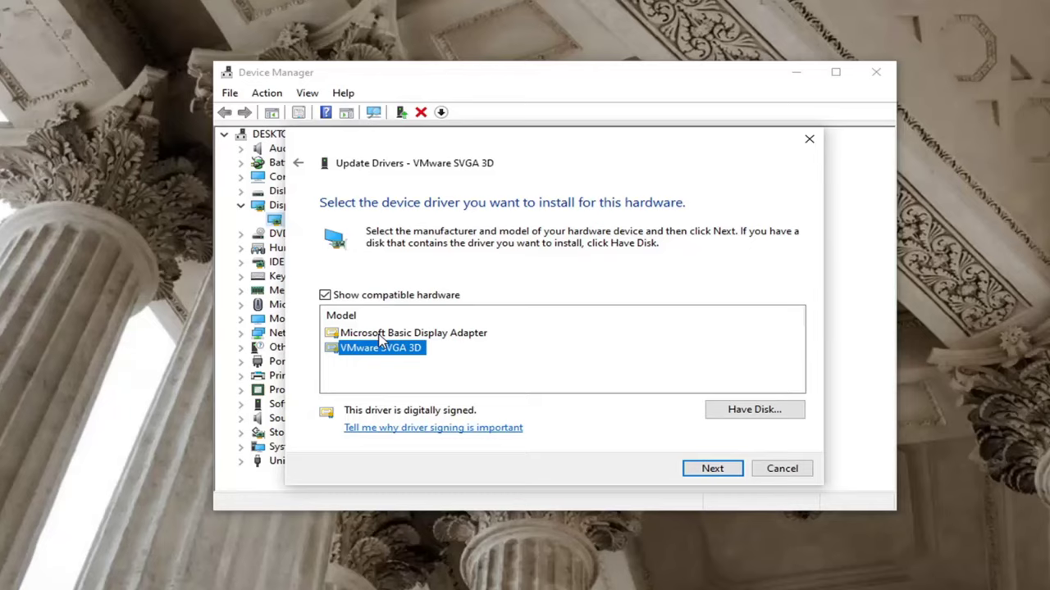
pyautogui.click(451, 337)
pyautogui.click(364, 351)
pyautogui.click(696, 467)
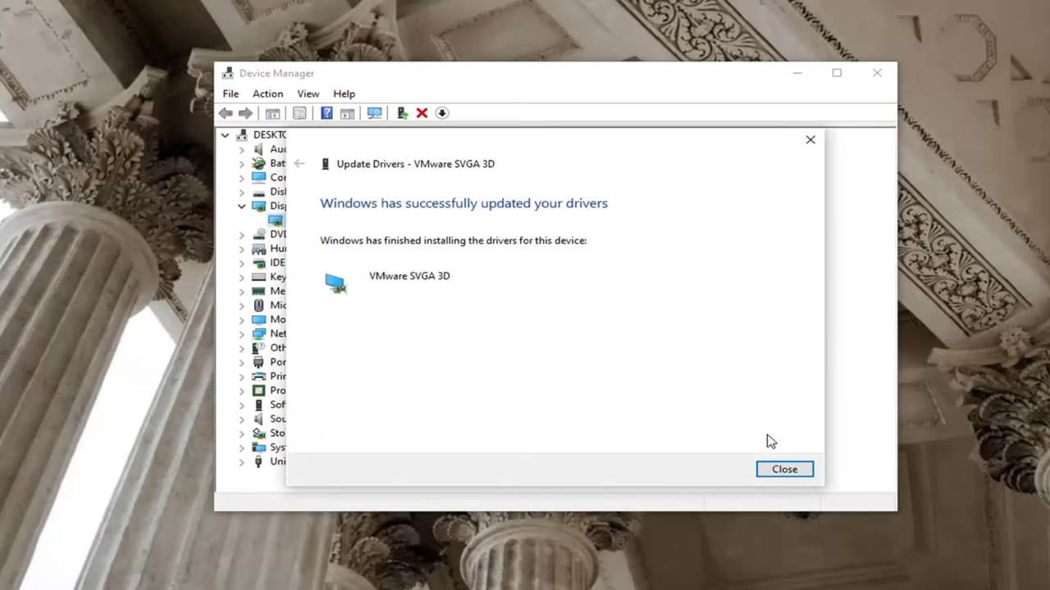
pyautogui.click(771, 470)
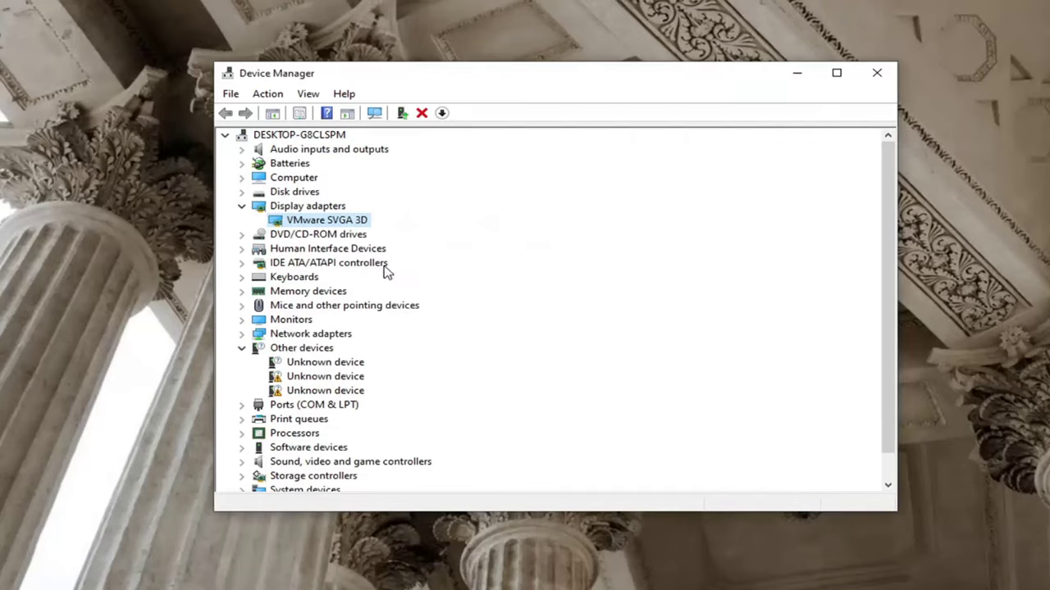
pyautogui.click(717, 117)
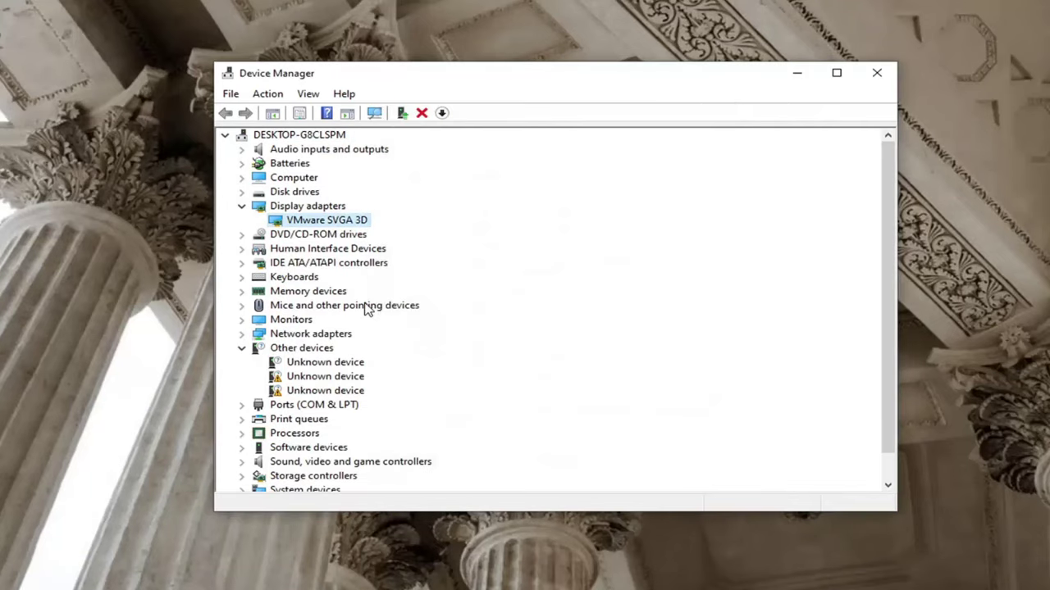
pyautogui.click(875, 76)
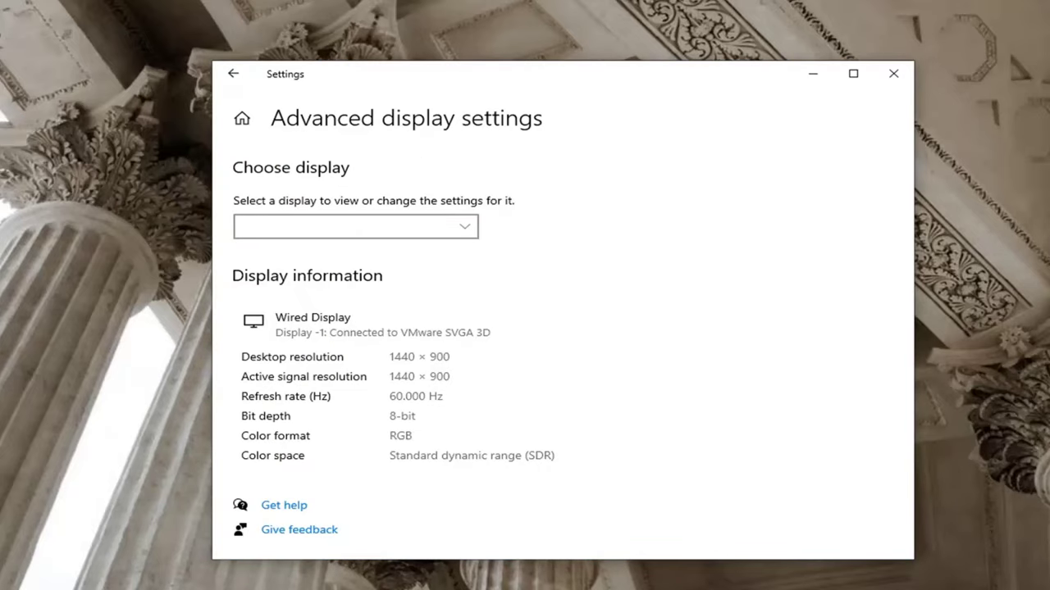
# - Return to the Settings home page and open the Ease of Access display settings
pyautogui.click(233, 73)
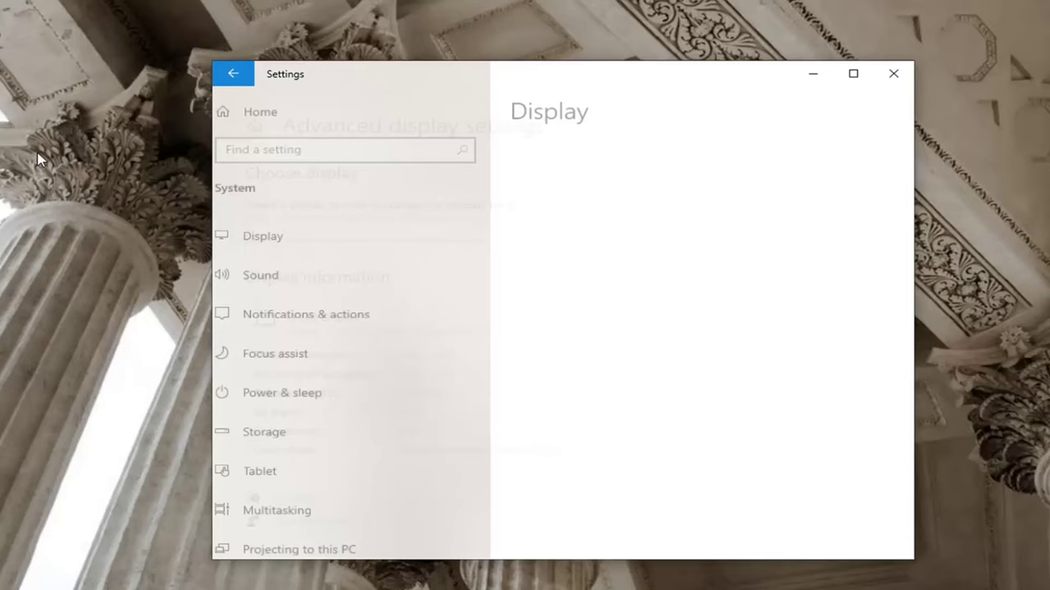
pyautogui.click(233, 73)
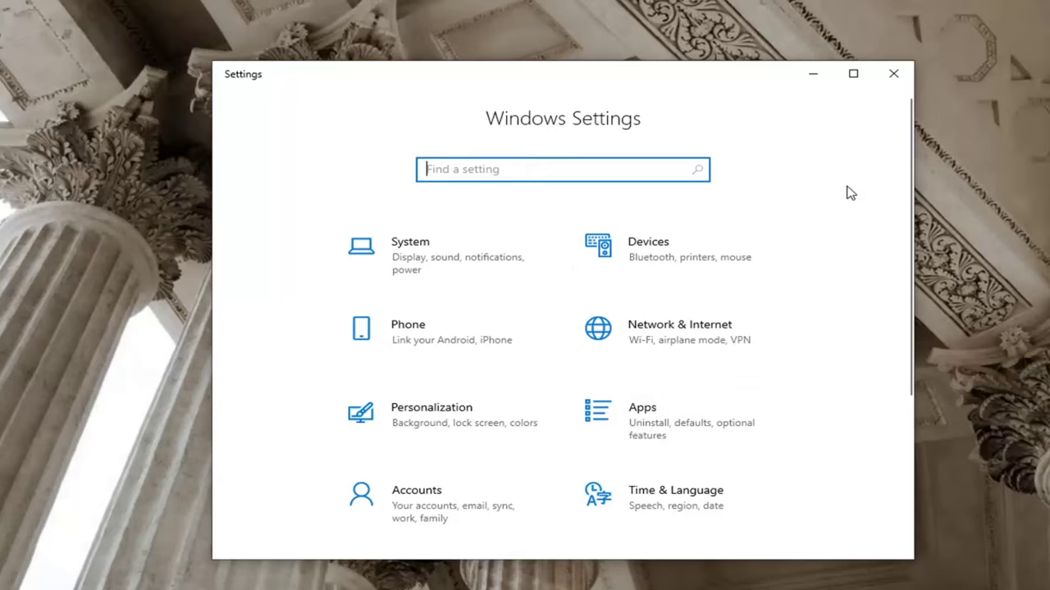
pyautogui.scroll(-3, 787, 314)
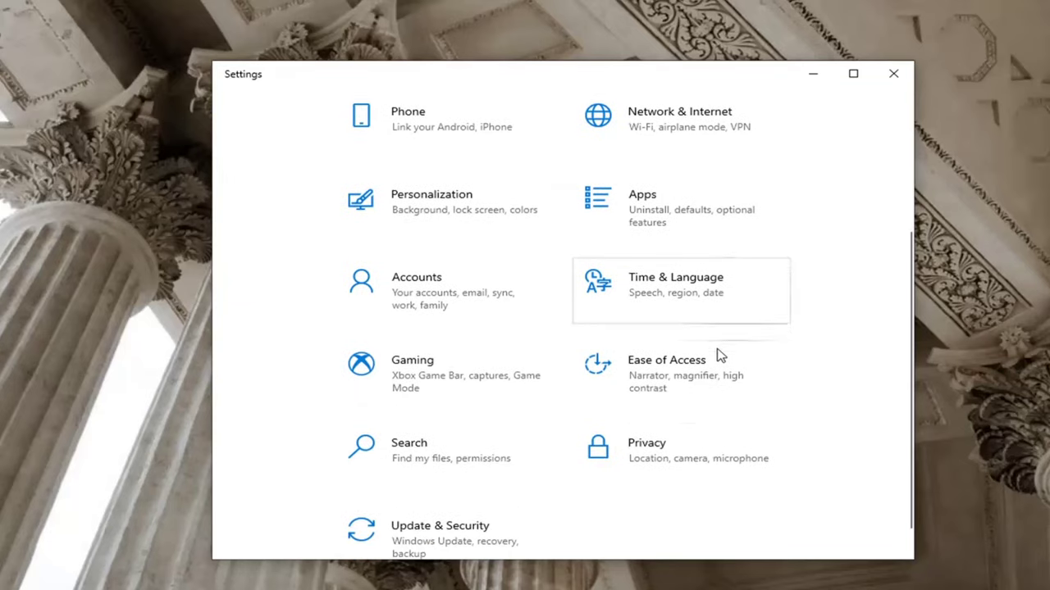
pyautogui.click(680, 389)
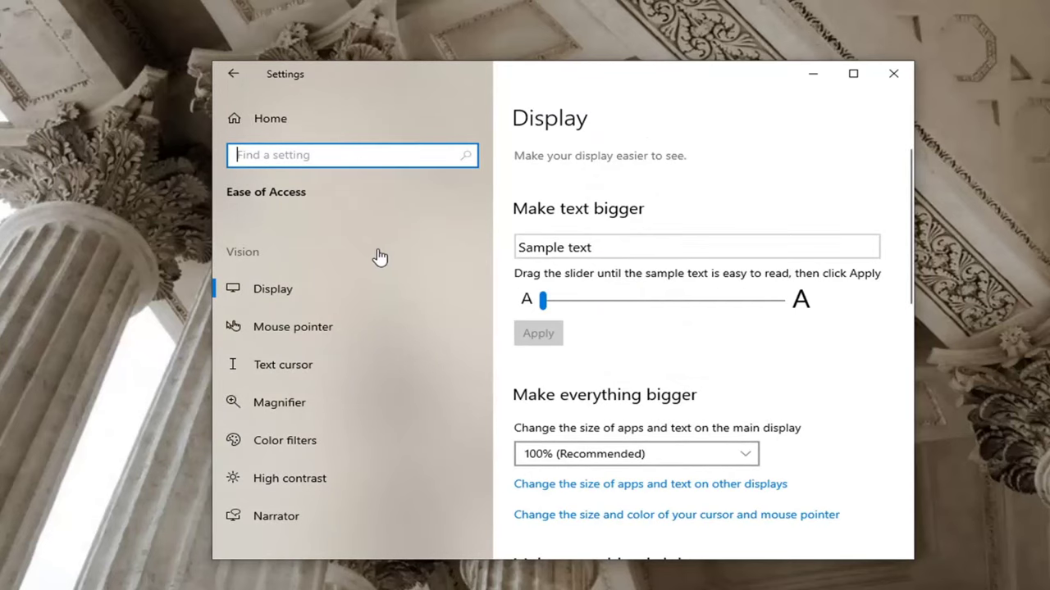
pyautogui.click(304, 298)
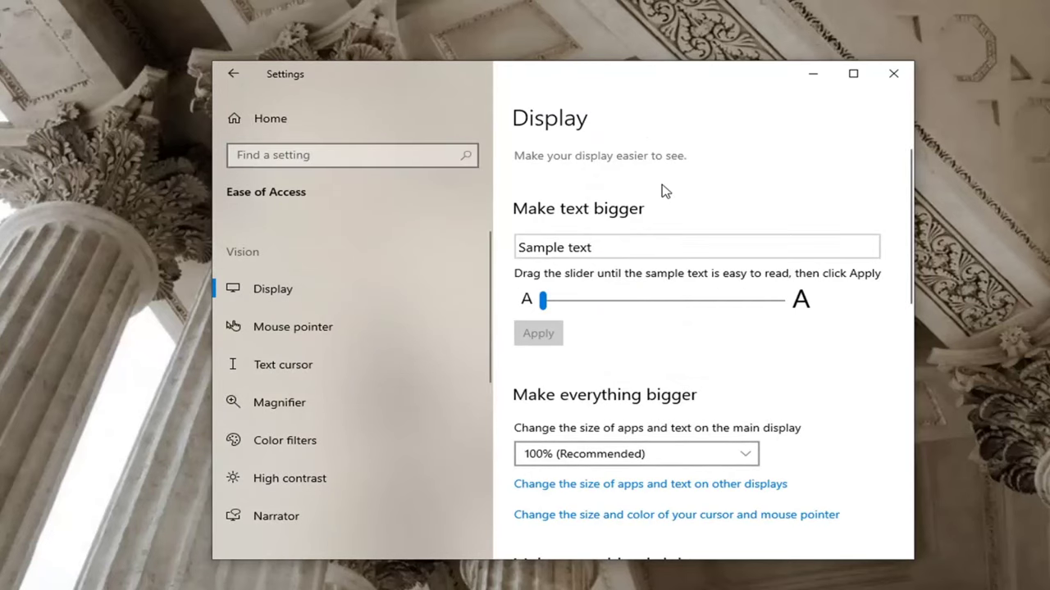
# - Go through the Ease of Access display options and follow the link to the System display settings
pyautogui.scroll(-1, 738, 267)
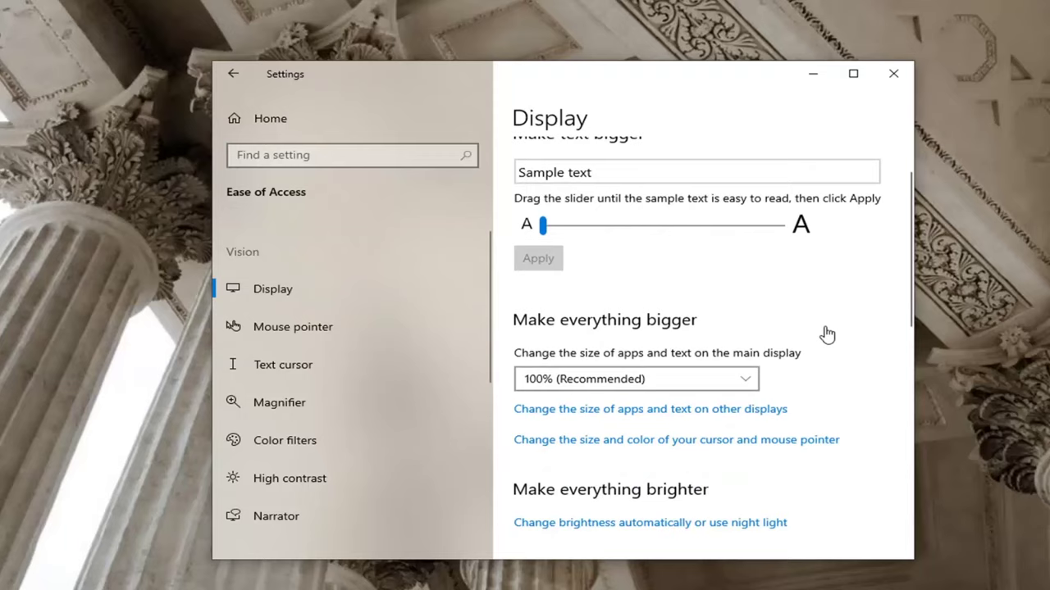
pyautogui.scroll(-5, 837, 322)
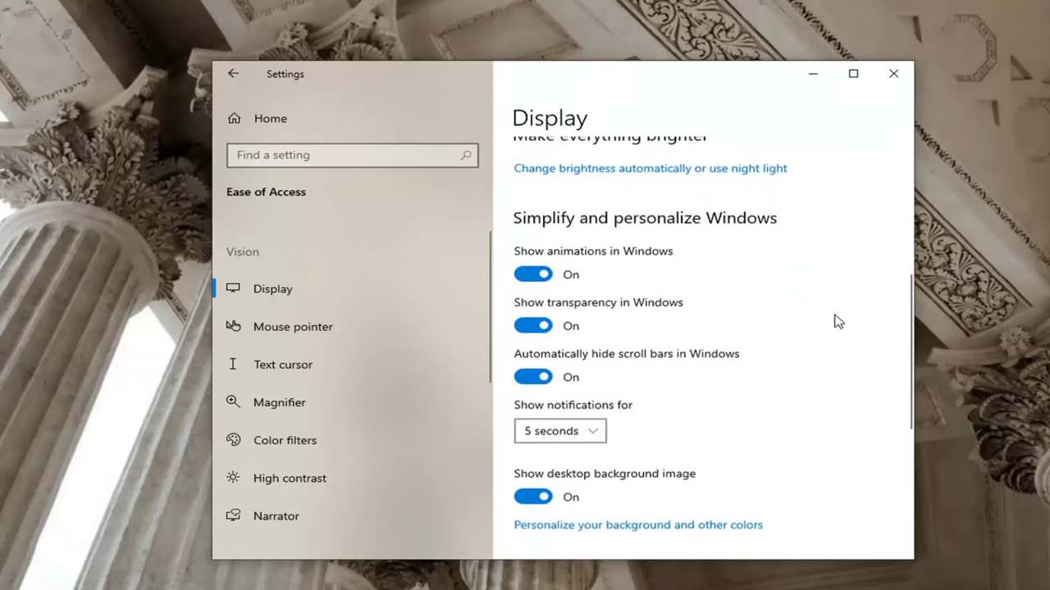
pyautogui.scroll(-4, 834, 321)
pyautogui.click(574, 297)
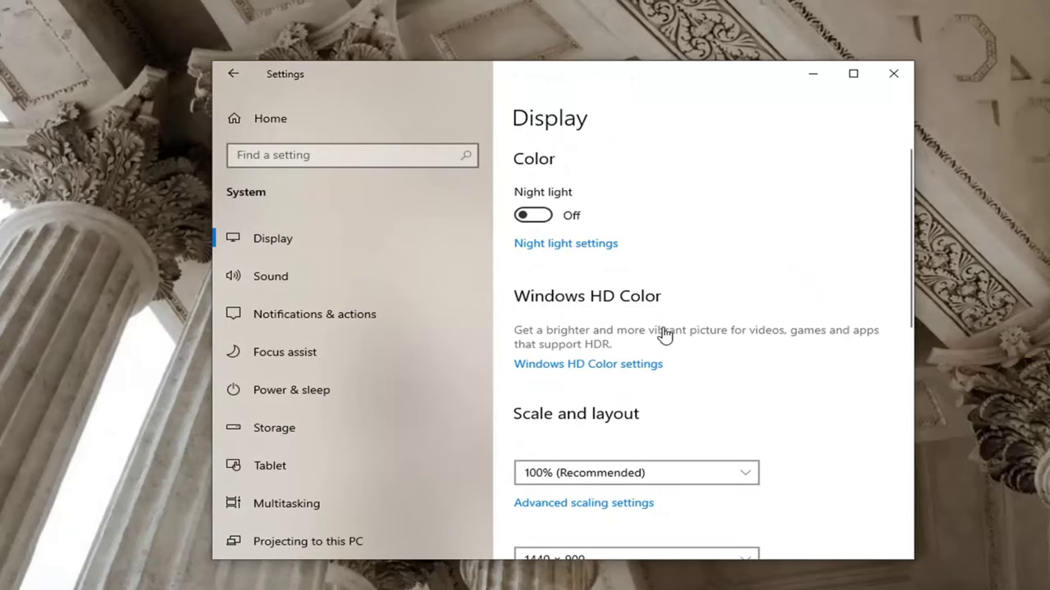
# - Examine the available scaling options for the size of text, apps and other items
pyautogui.scroll(-3, 773, 366)
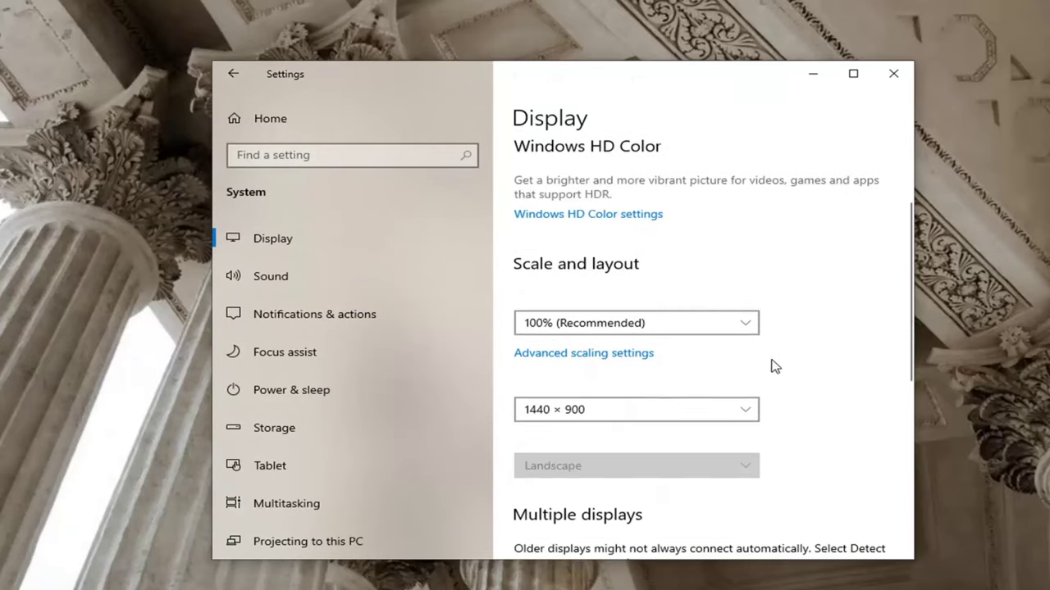
pyautogui.click(658, 252)
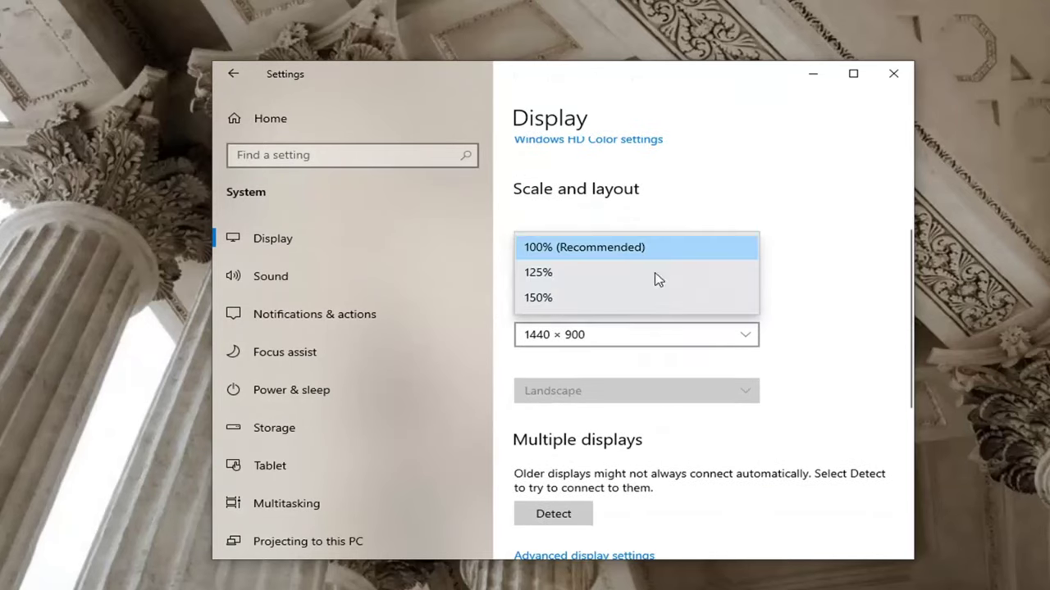
pyautogui.click(853, 222)
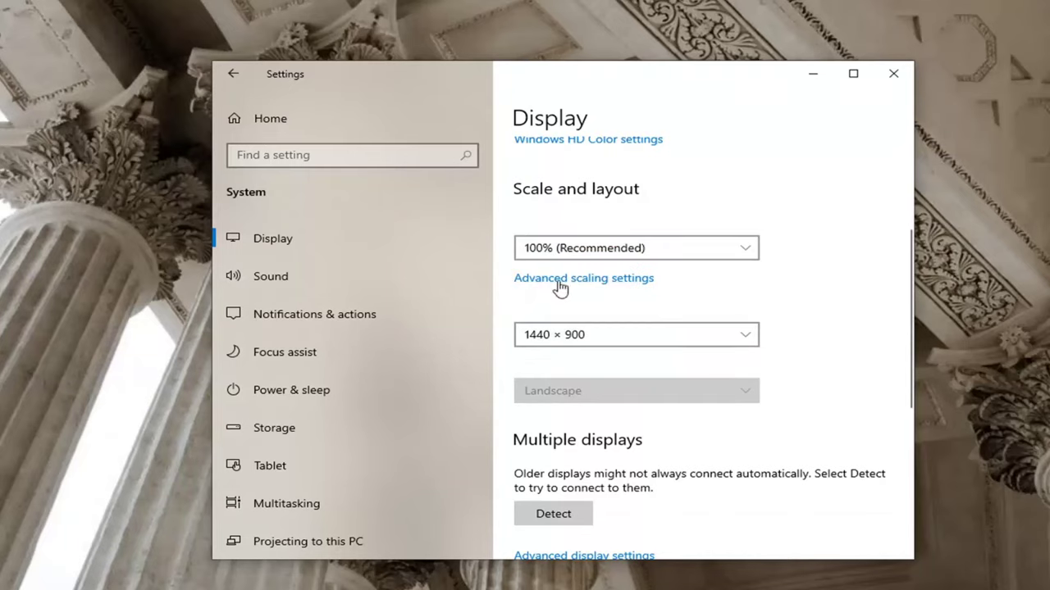
pyautogui.click(591, 239)
pyautogui.click(878, 235)
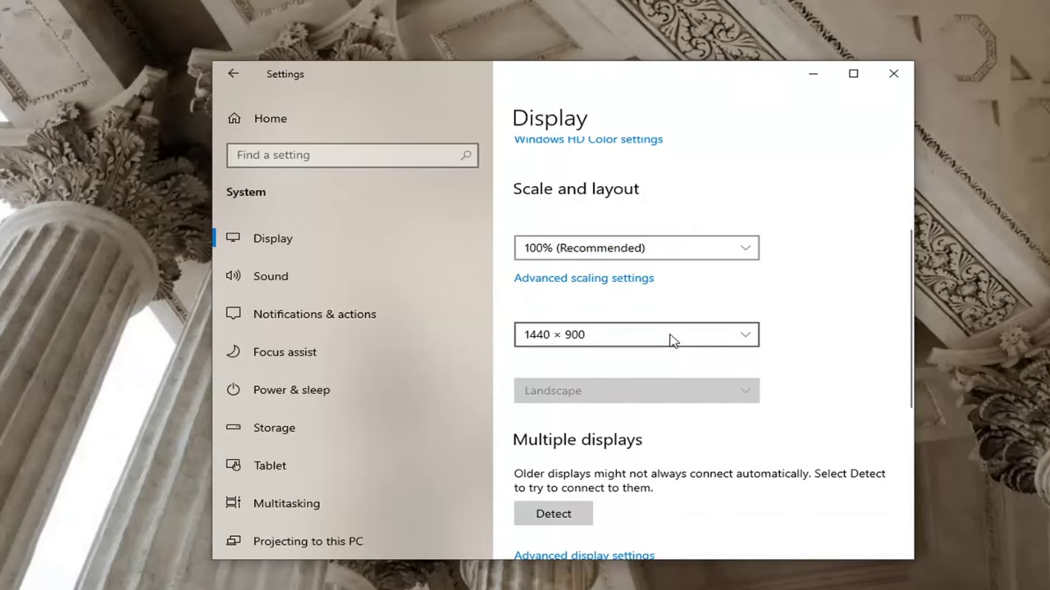
# - Set the display resolution to 1440 × 900, keep the change, and run detection for additional displays
pyautogui.click(670, 336)
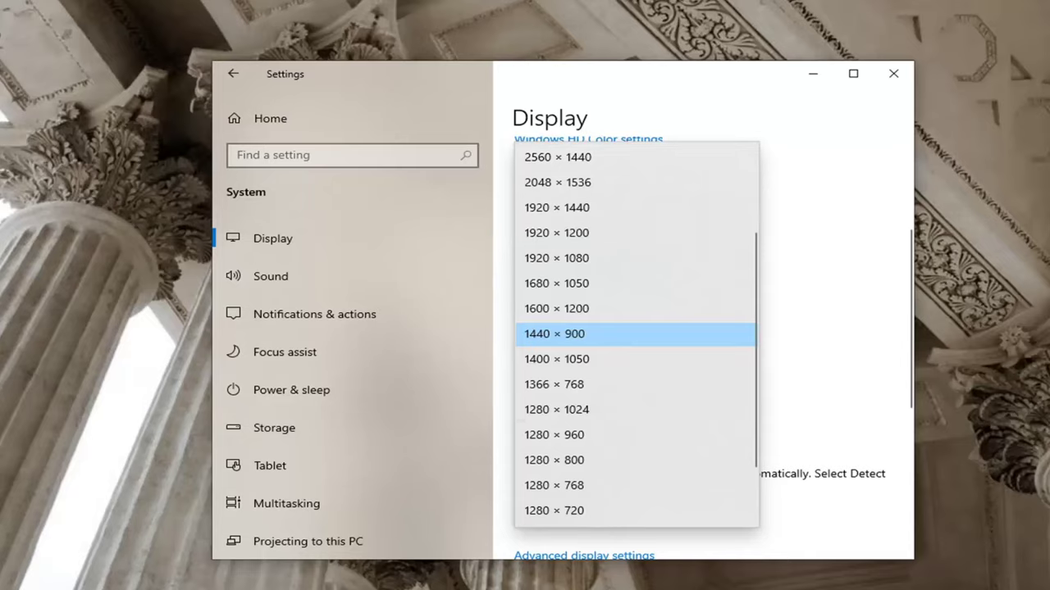
pyautogui.click(877, 312)
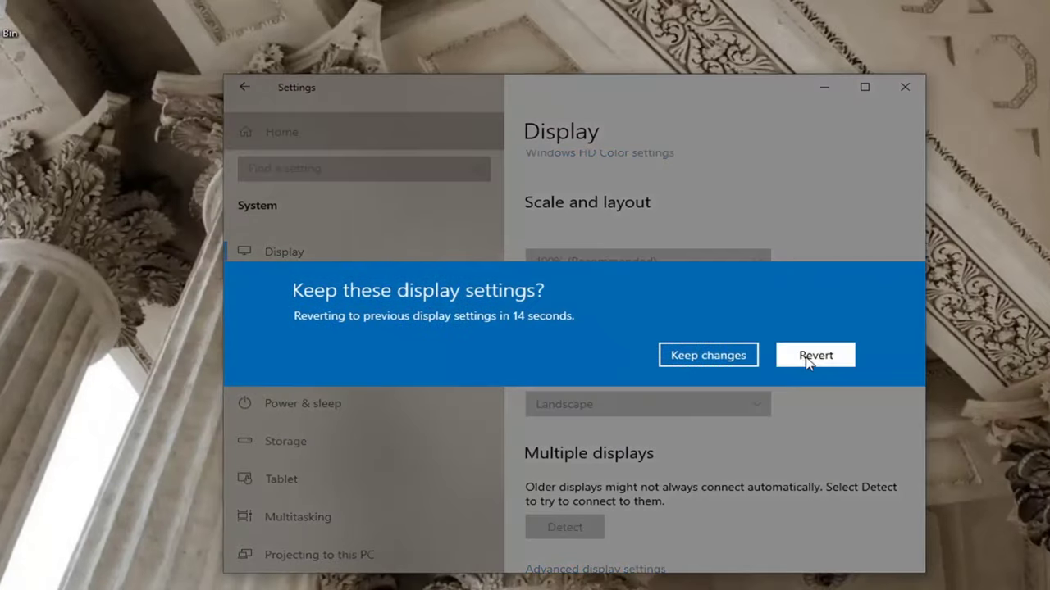
pyautogui.click(729, 361)
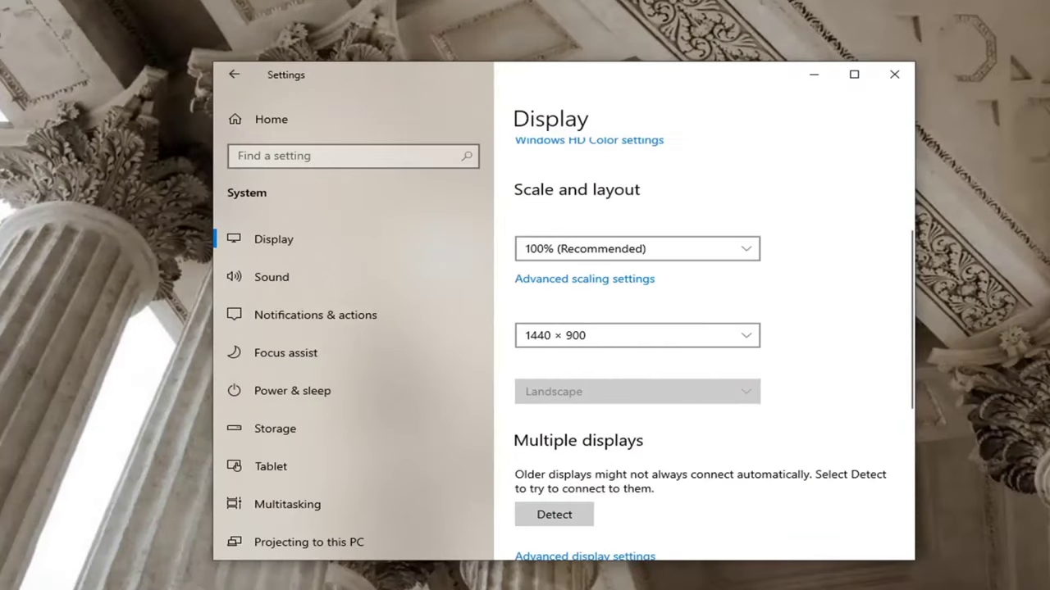
pyautogui.scroll(-2, 743, 333)
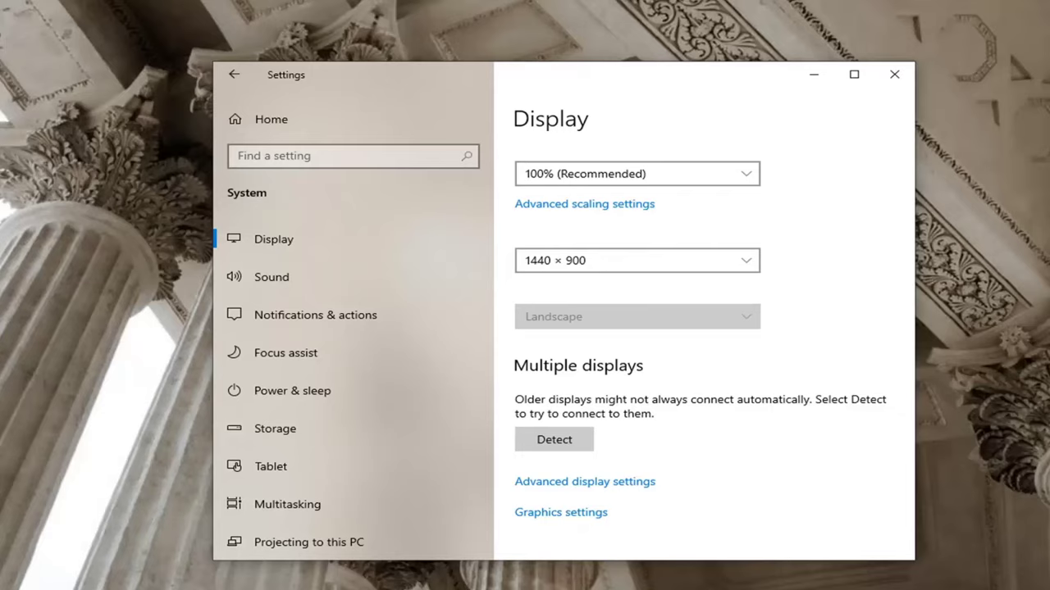
pyautogui.click(555, 440)
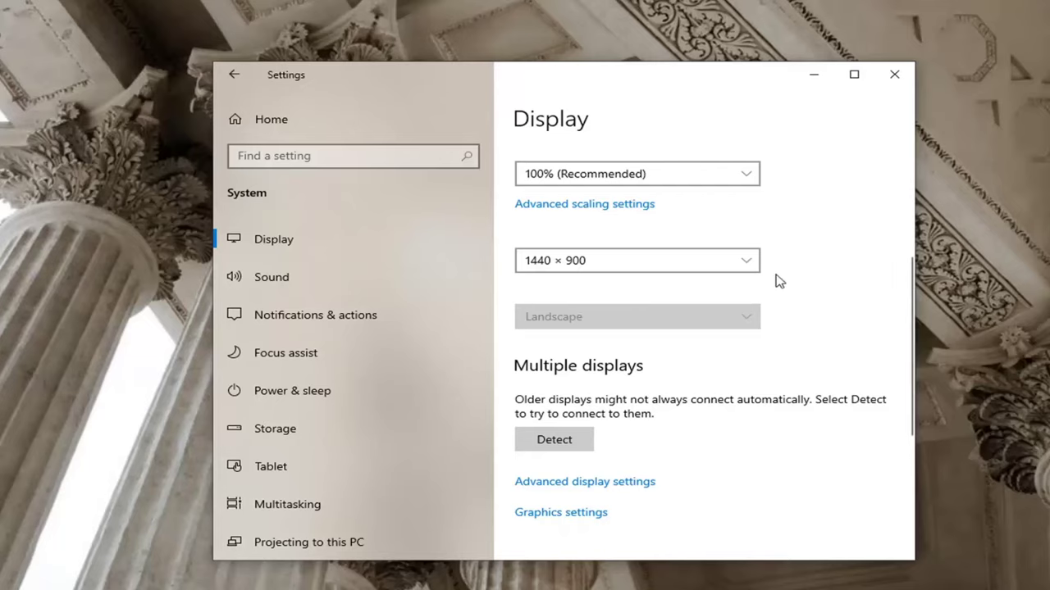
# - Open the display adapter properties for Display 1 from the advanced display settings
pyautogui.scroll(-2, 776, 279)
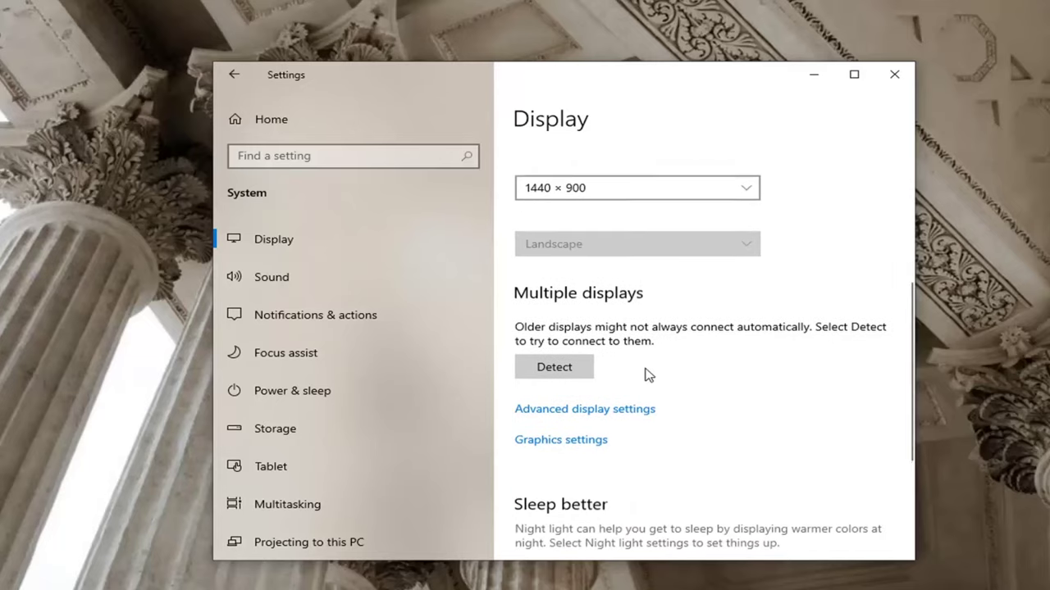
pyautogui.click(605, 410)
pyautogui.scroll(-2, 492, 393)
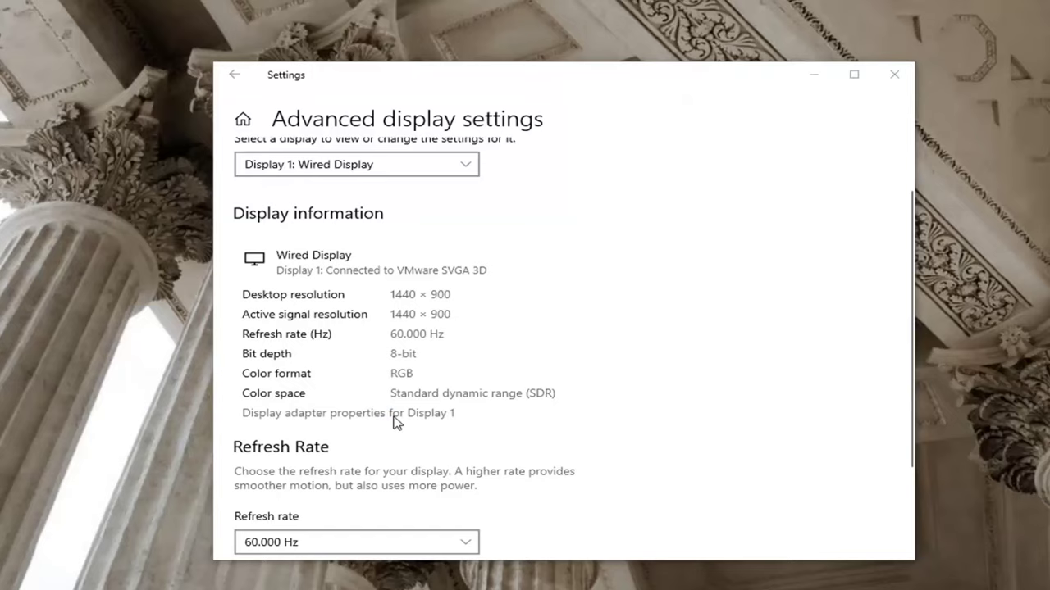
pyautogui.click(394, 423)
pyautogui.moveTo(356, 146); pyautogui.dragTo(495, 165)
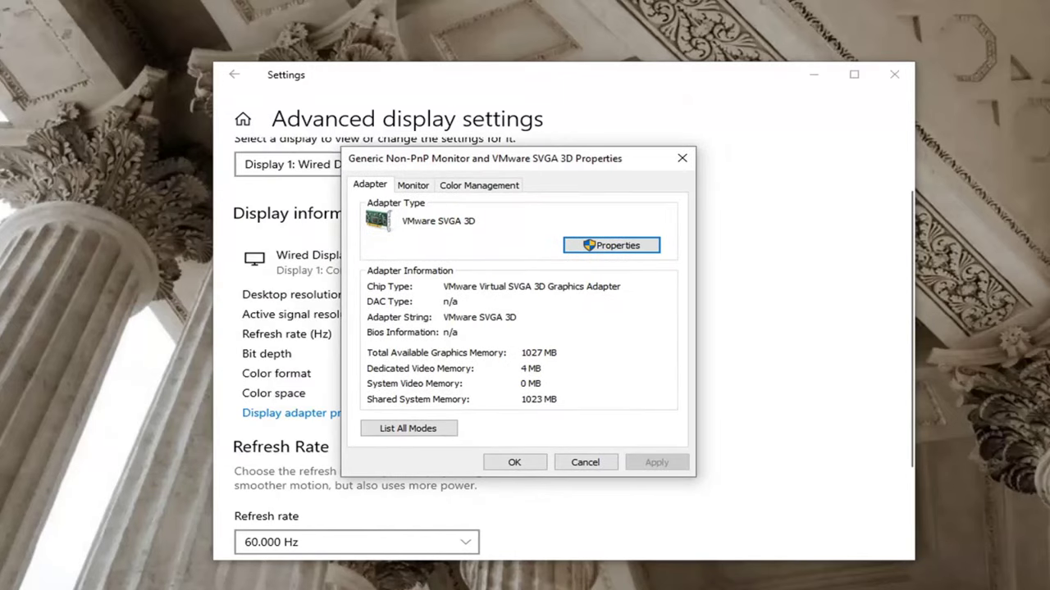
# - Keep the monitor's screen refresh rate at 60 Hertz and accept the adapter properties
pyautogui.click(420, 187)
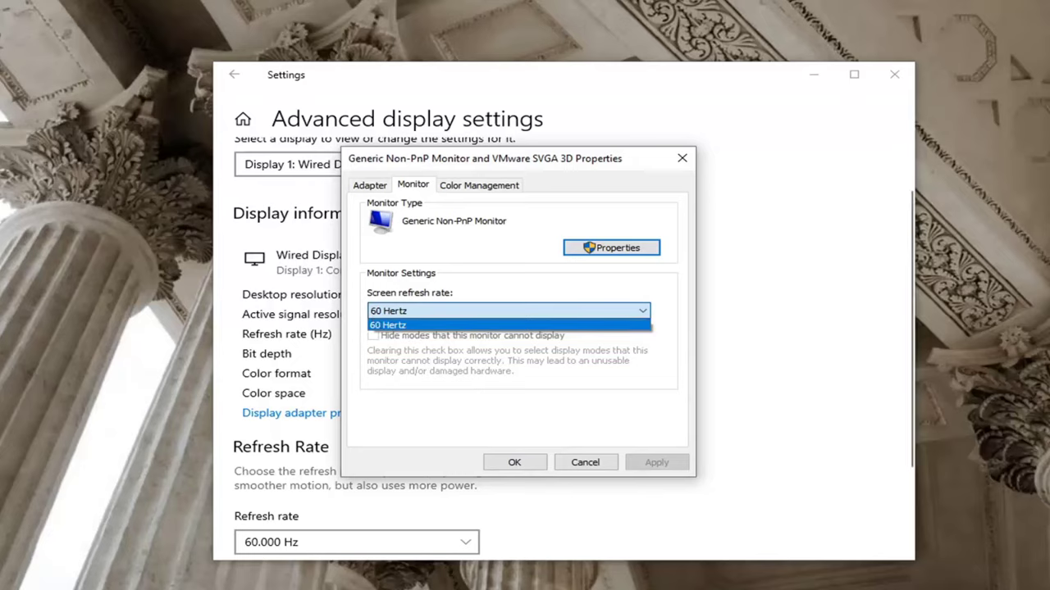
pyautogui.click(604, 462)
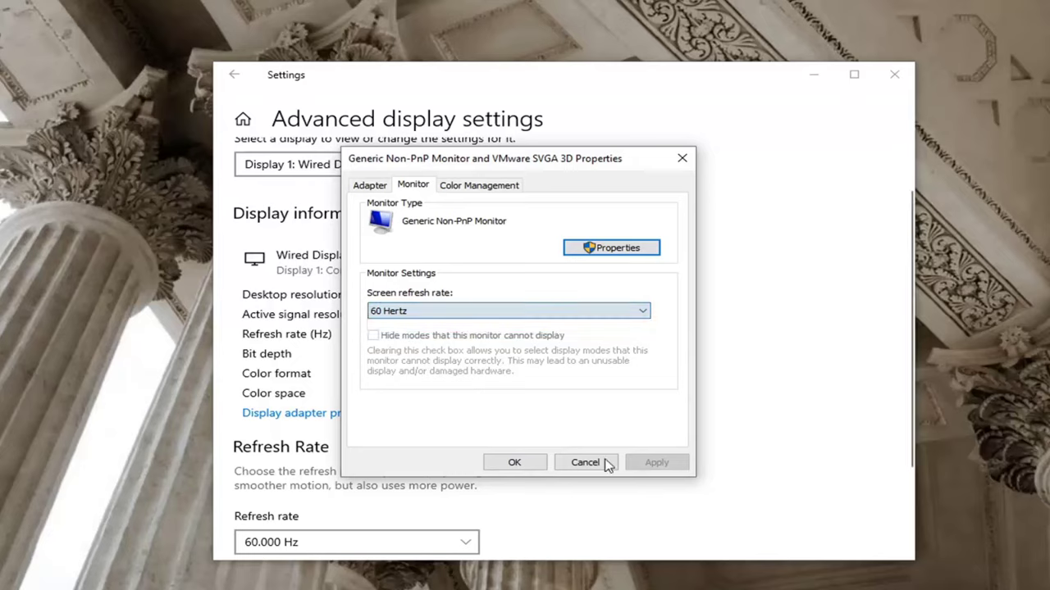
pyautogui.click(511, 460)
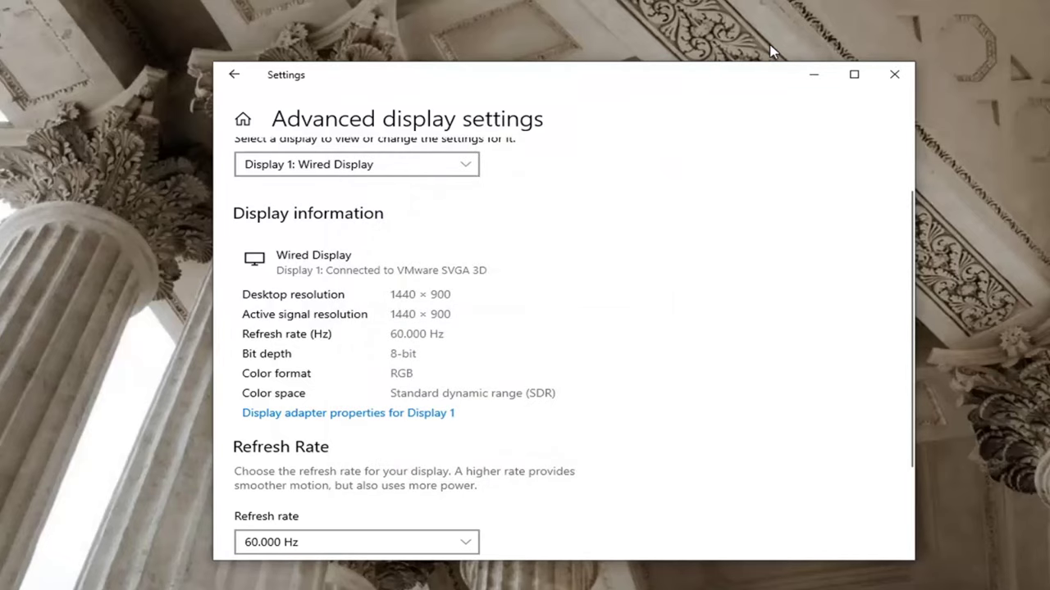